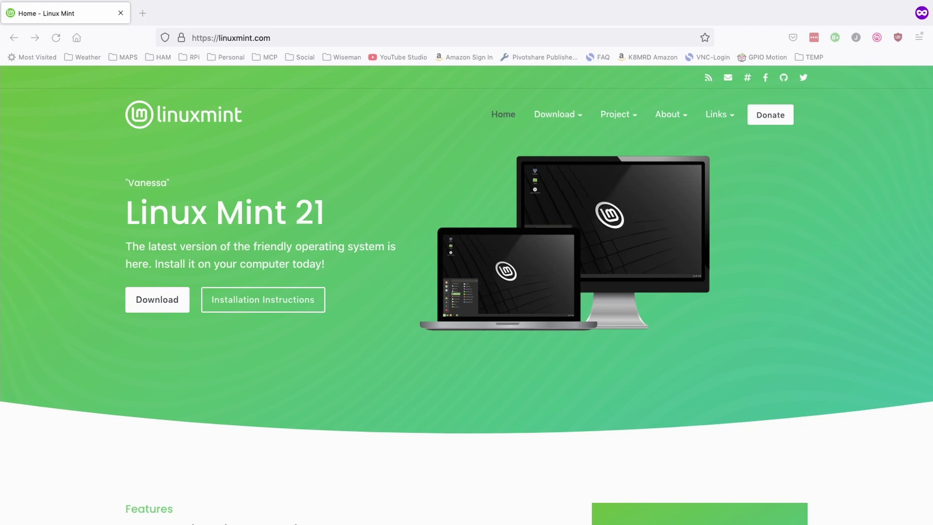
# - Open the Linux Mint 21 download page and browse the Cinnamon, MATE and Xfce editions
pyautogui.click(816, 213)
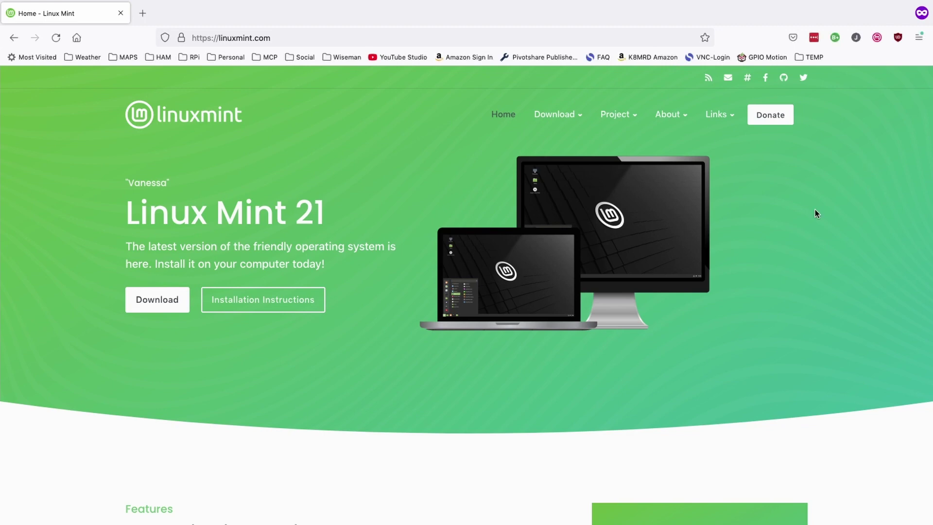
pyautogui.click(160, 302)
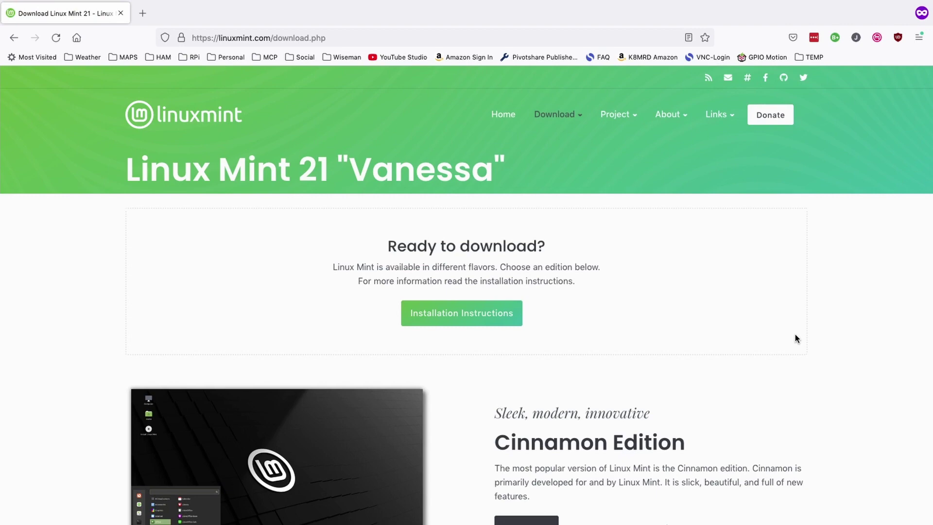
pyautogui.scroll(-3, 795, 334)
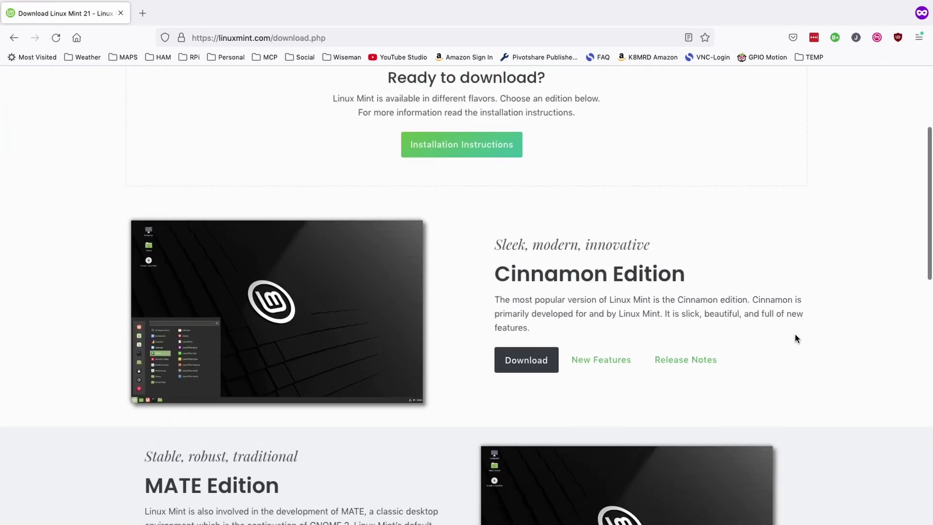
pyautogui.scroll(-5, 825, 301)
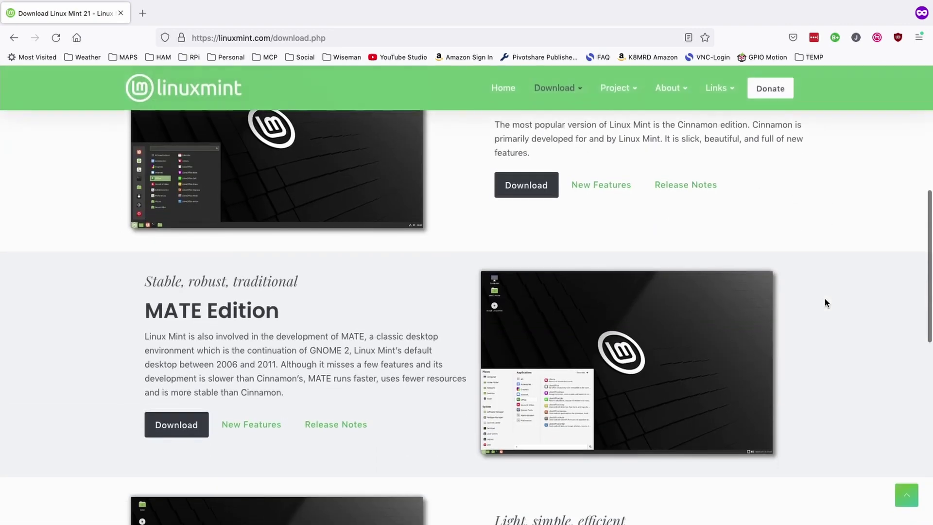
pyautogui.scroll(-4, 824, 302)
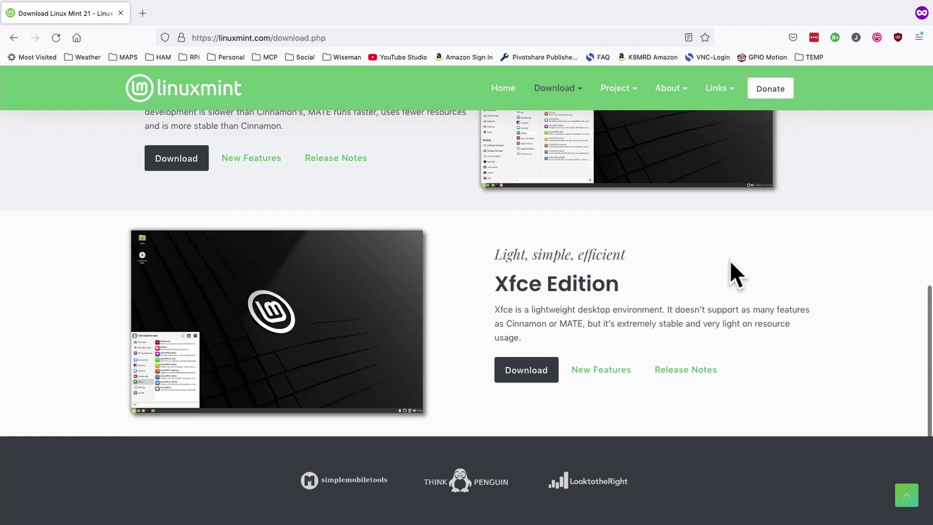
pyautogui.scroll(2, 798, 260)
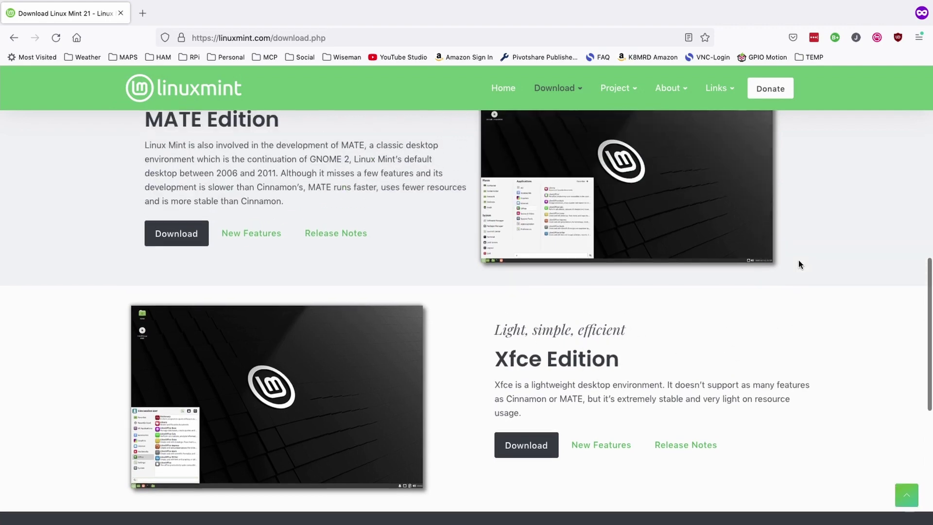
pyautogui.scroll(10, 798, 261)
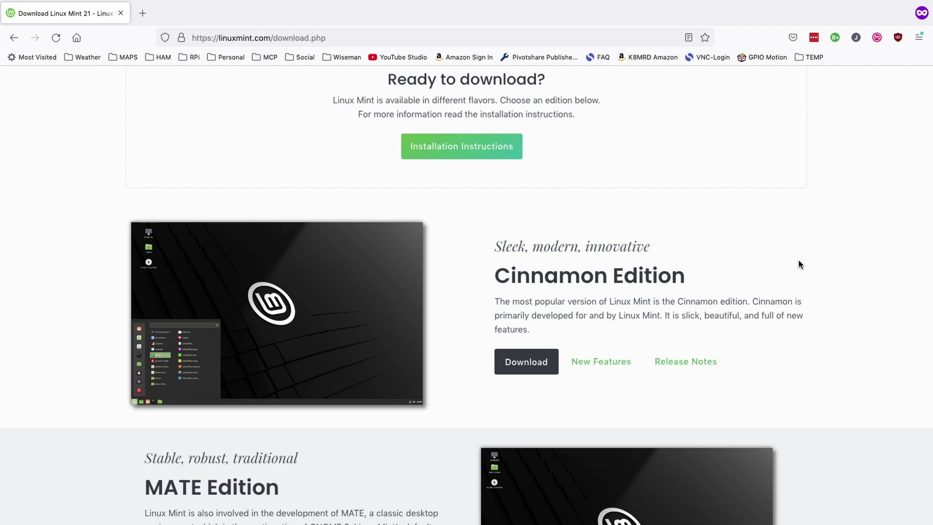
# - Open the Cinnamon Edition download page and scroll down to its mirrors table
pyautogui.click(524, 361)
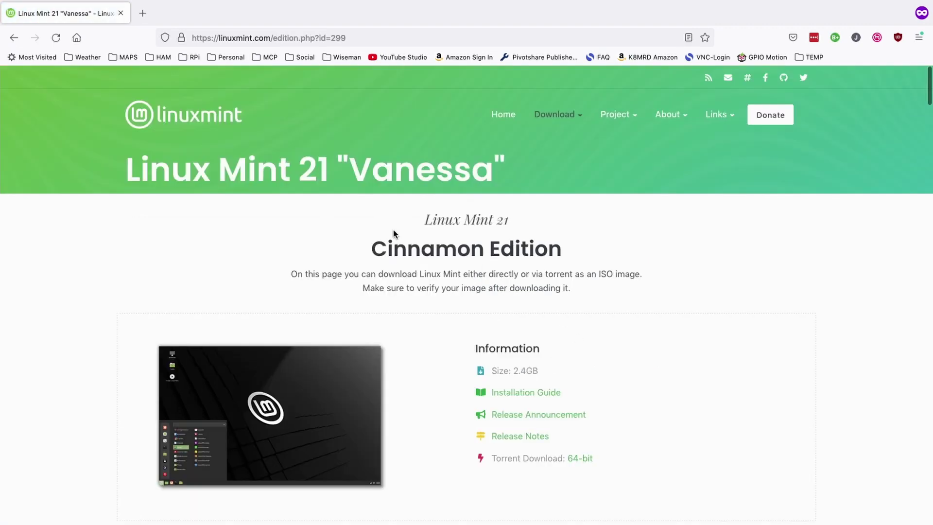
pyautogui.scroll(-10, 790, 319)
pyautogui.scroll(-4, 789, 320)
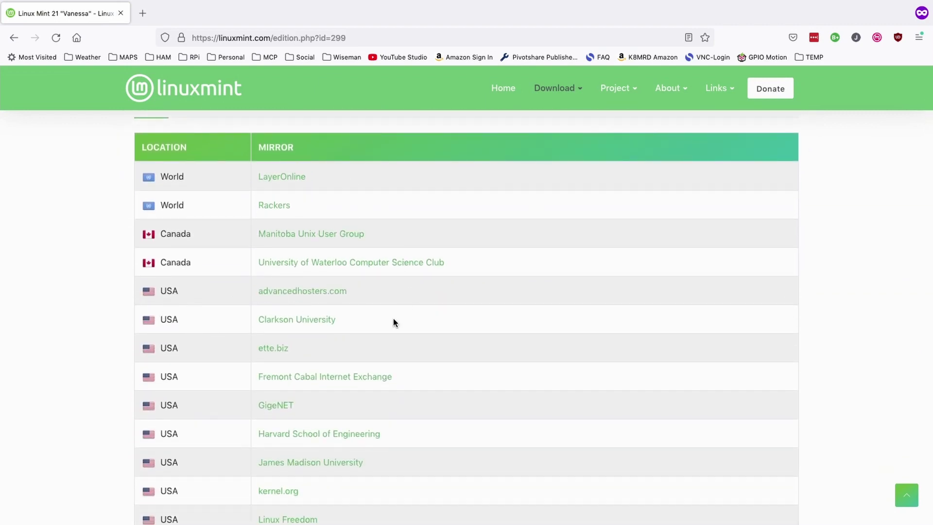
pyautogui.scroll(-1, 403, 319)
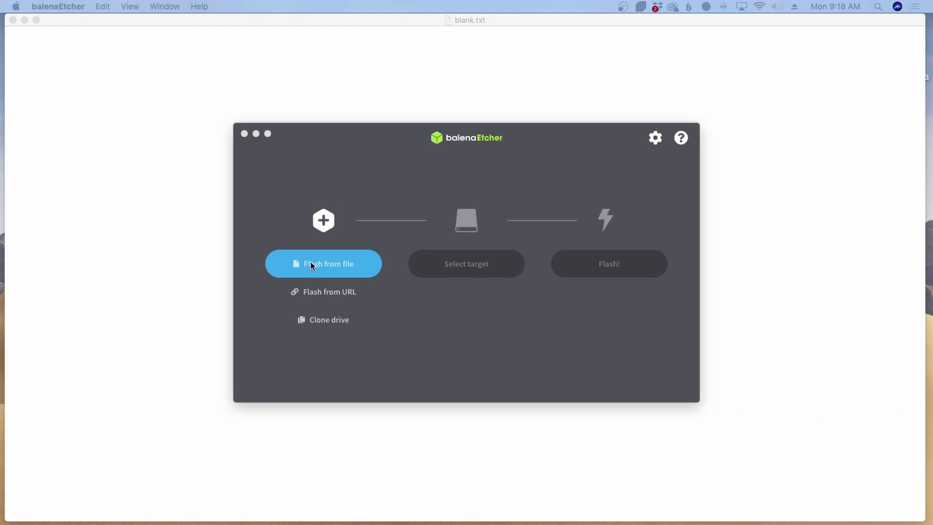
# - Load linuxmint-21-cinnamon-64bit.iso and tick the 31.9 GB Generic STORAGE DEVICE Media target
pyautogui.click(322, 265)
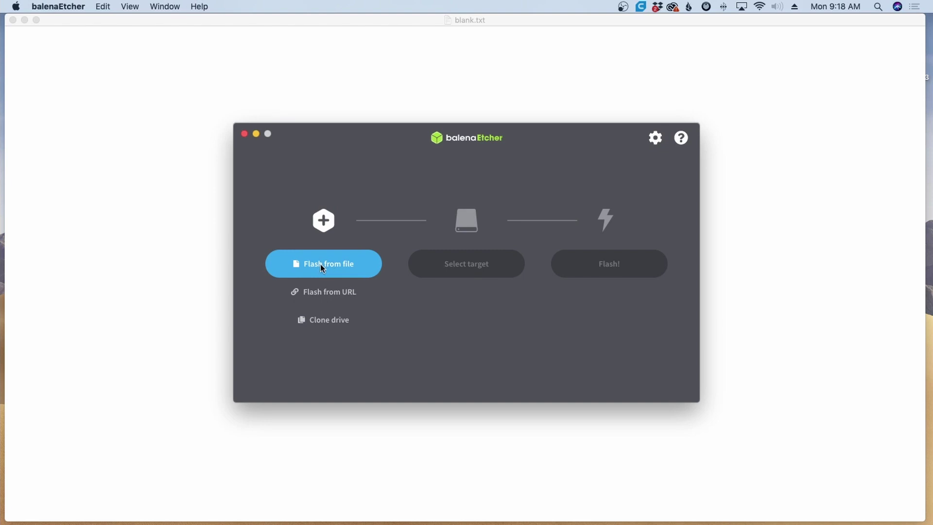
pyautogui.click(323, 265)
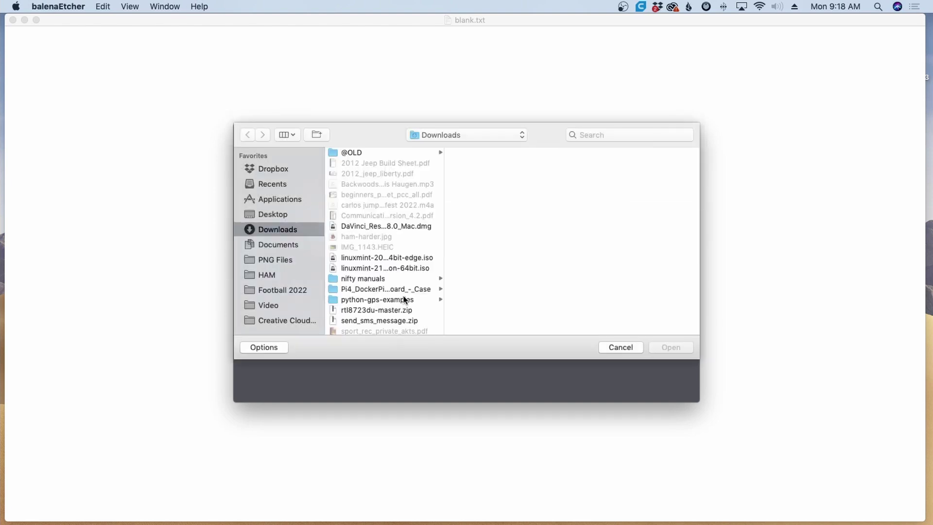
pyautogui.click(366, 268)
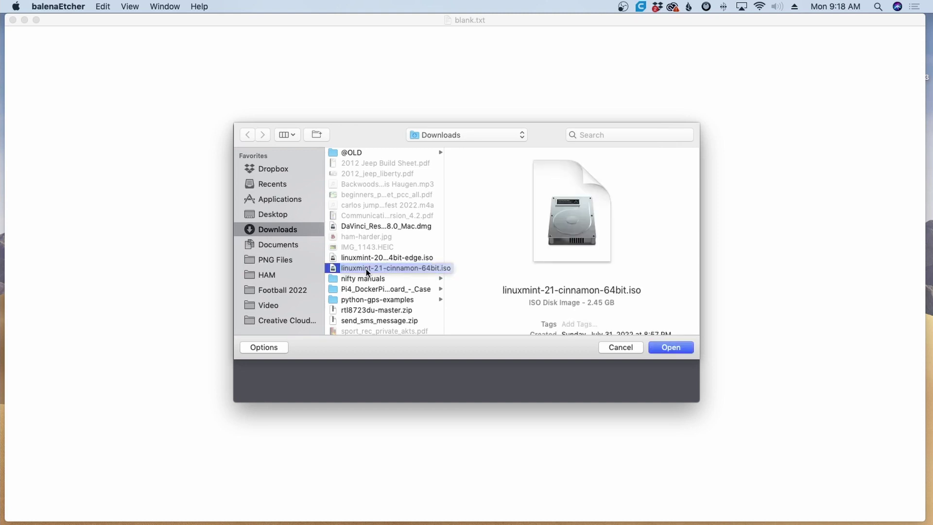
pyautogui.click(671, 347)
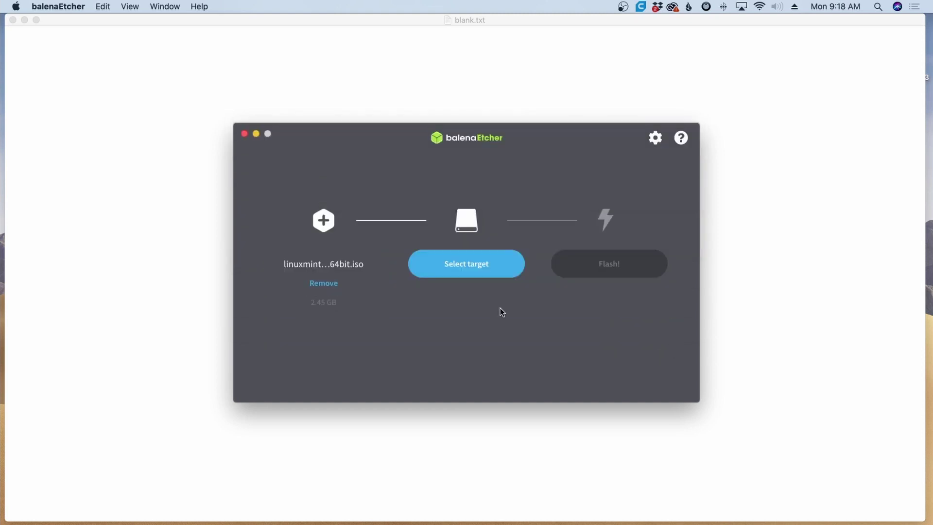
pyautogui.click(464, 271)
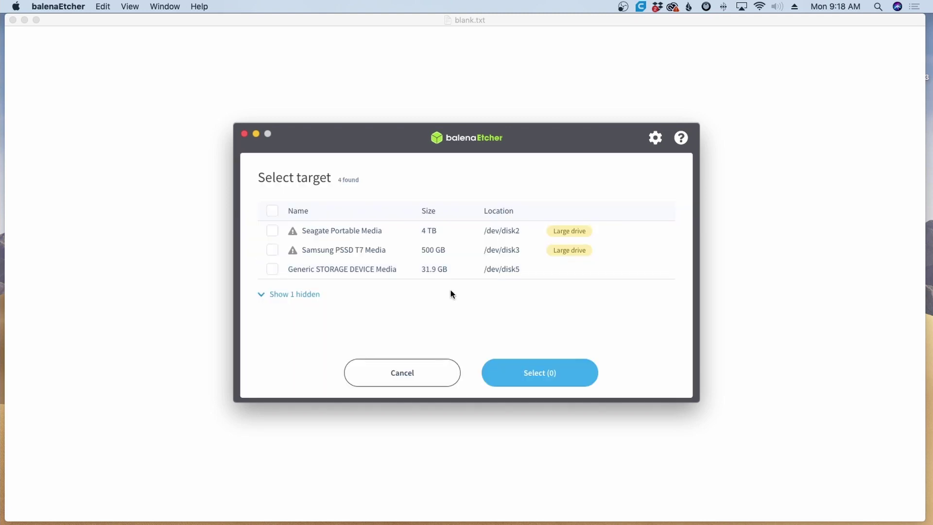
pyautogui.click(273, 269)
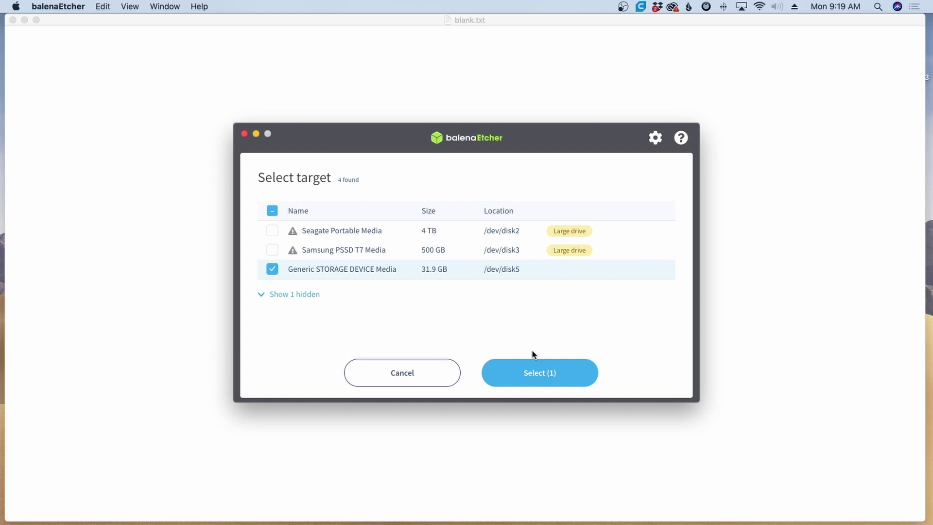
# - Confirm the Generic drive and flash the image, authorising with the macOS account password
pyautogui.click(500, 372)
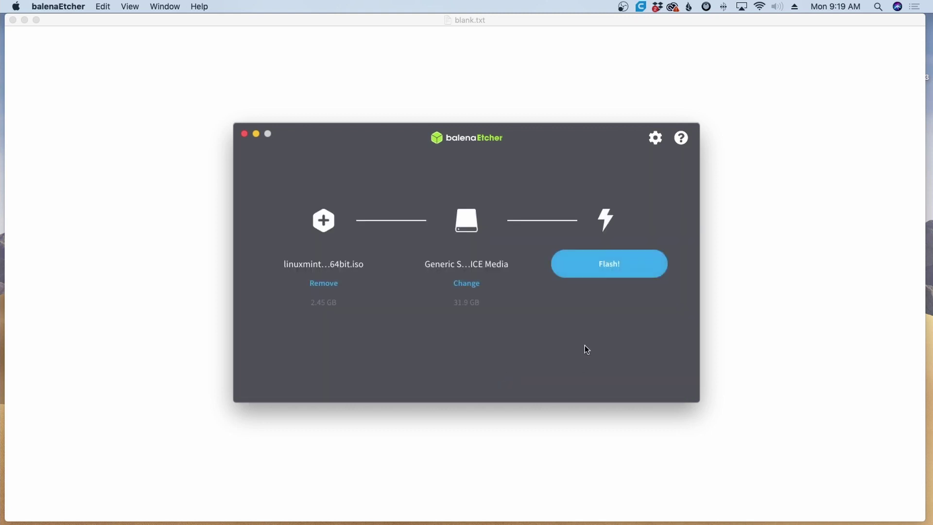
pyautogui.click(600, 268)
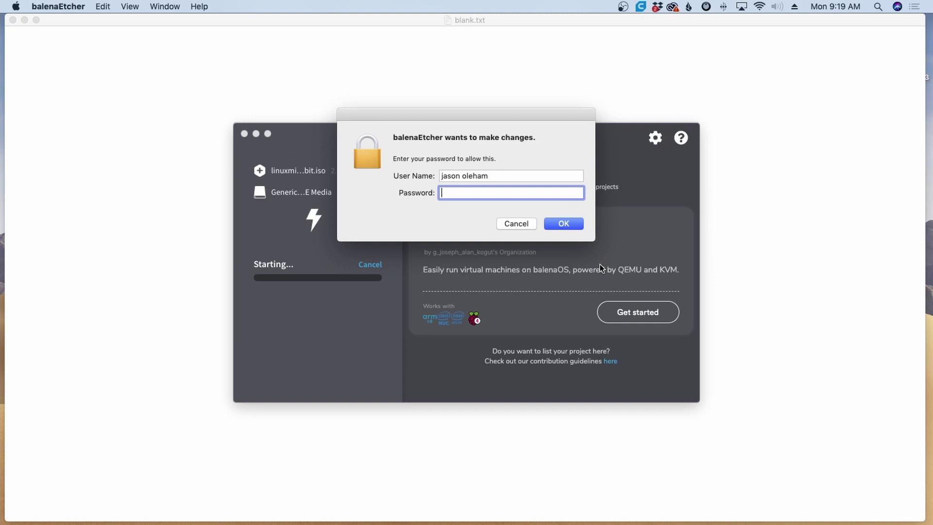
pyautogui.write('*******')
pyautogui.press('Return')
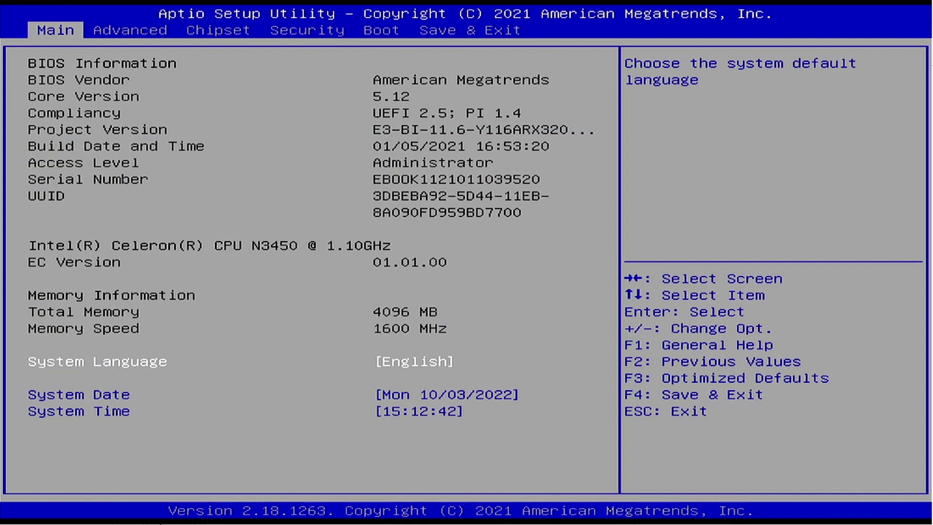
# - Use the Save & Exit boot override to boot from UEFI: Generic STORAGE DEVICE
pyautogui.press('Right')
pyautogui.press('Right')
pyautogui.press('Right')
pyautogui.press('Right')
pyautogui.press('Right')
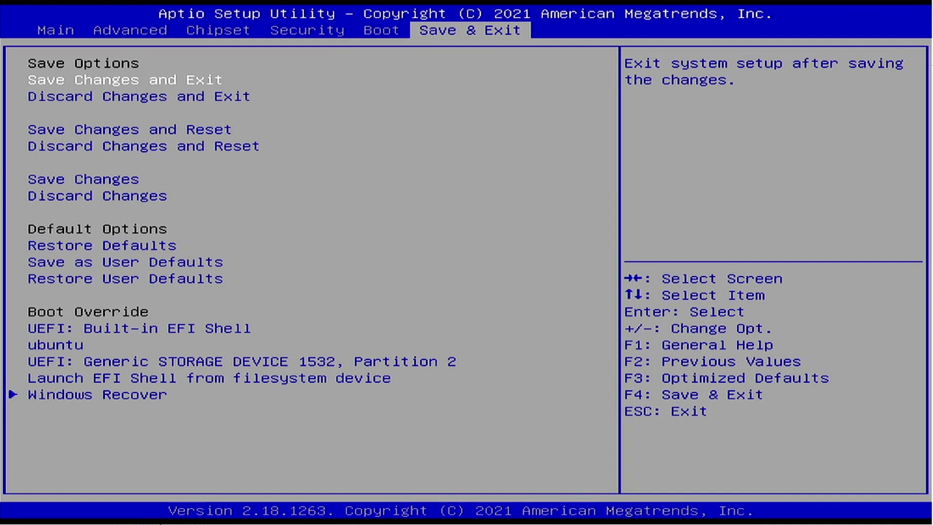
pyautogui.press('Down')
pyautogui.press('Down')
pyautogui.press('Down')
pyautogui.press('Down')
pyautogui.press('Down')
pyautogui.press('Down')
pyautogui.press('Down')
pyautogui.press('Down')
pyautogui.press('Down')
pyautogui.press('Down')
pyautogui.press('Down')
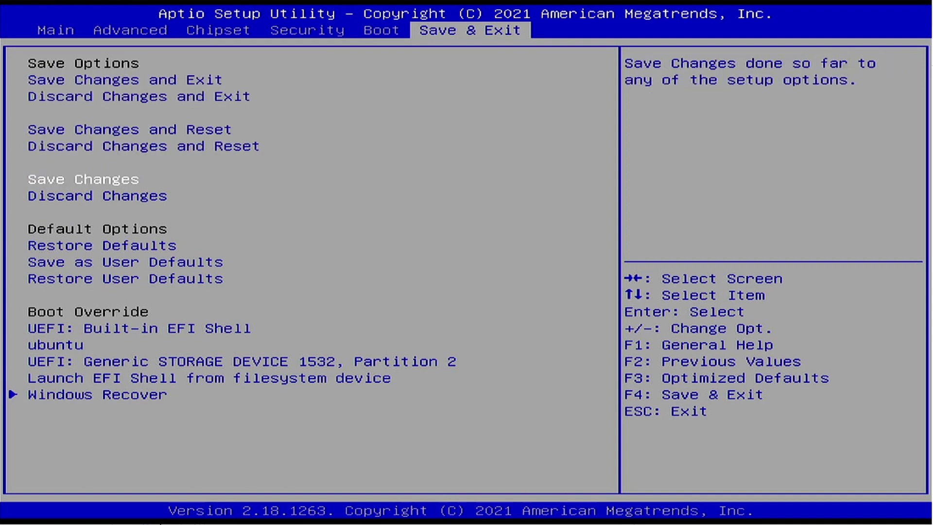
pyautogui.press('Down')
pyautogui.press('Up')
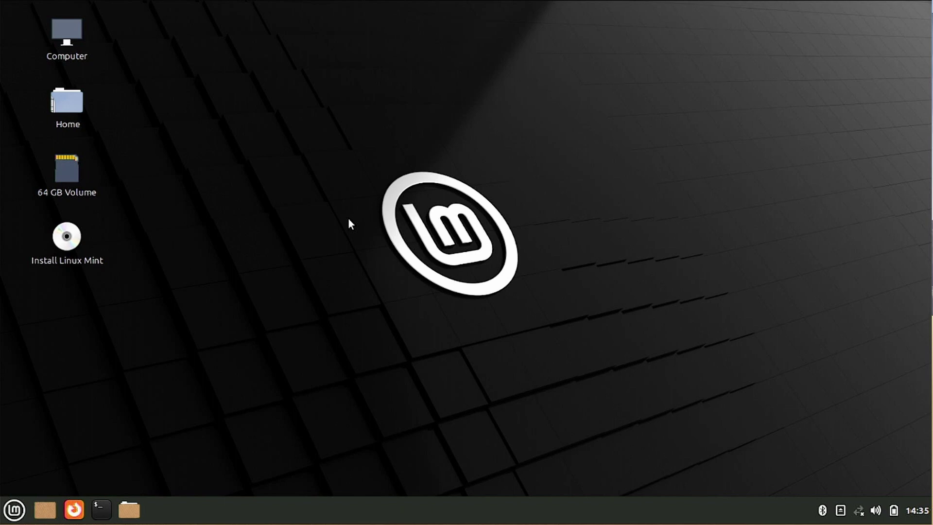
# - Launch Install Linux Mint and accept the default language, keyboard layout and multimedia codecs pages
pyautogui.doubleClick(50, 241)
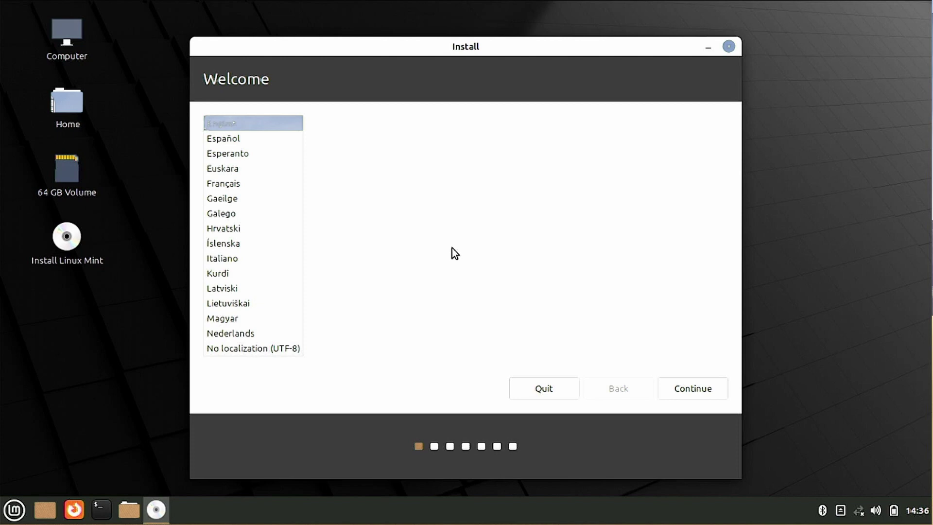
pyautogui.click(691, 392)
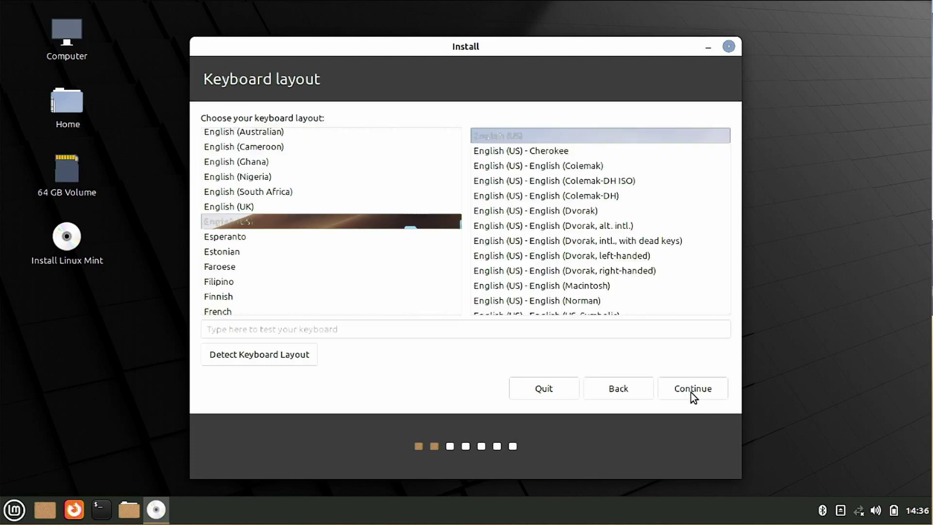
pyautogui.click(691, 392)
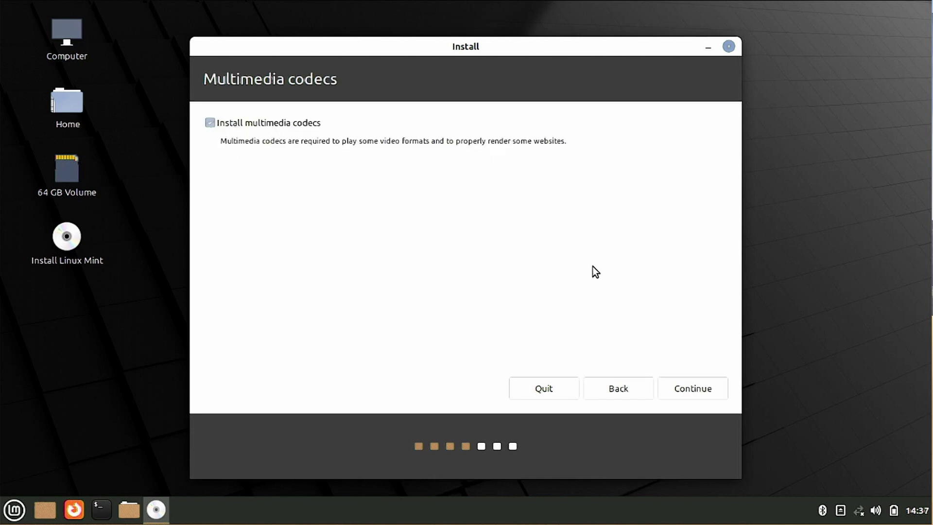
pyautogui.click(690, 390)
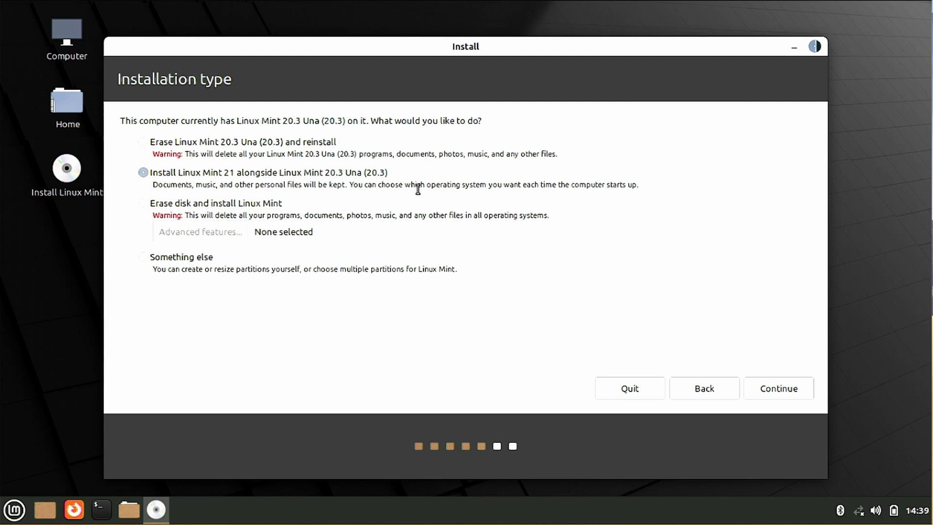
# - Choose Erase disk and install Linux Mint, and confirm writing the partition changes to disk
pyautogui.click(147, 207)
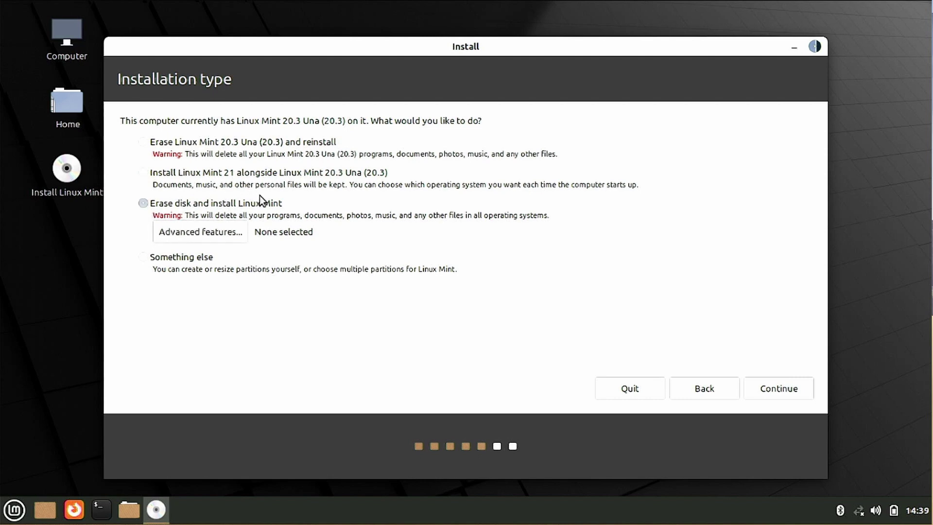
pyautogui.click(775, 390)
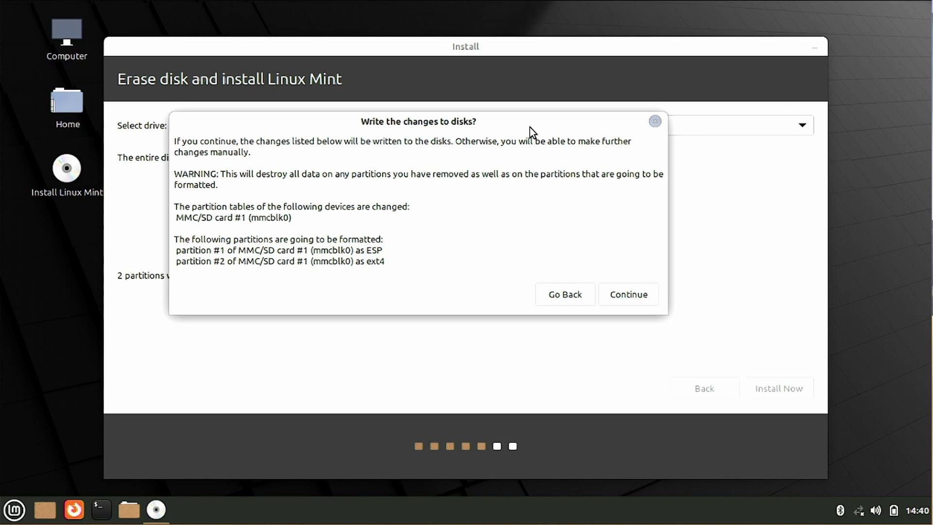
pyautogui.click(625, 295)
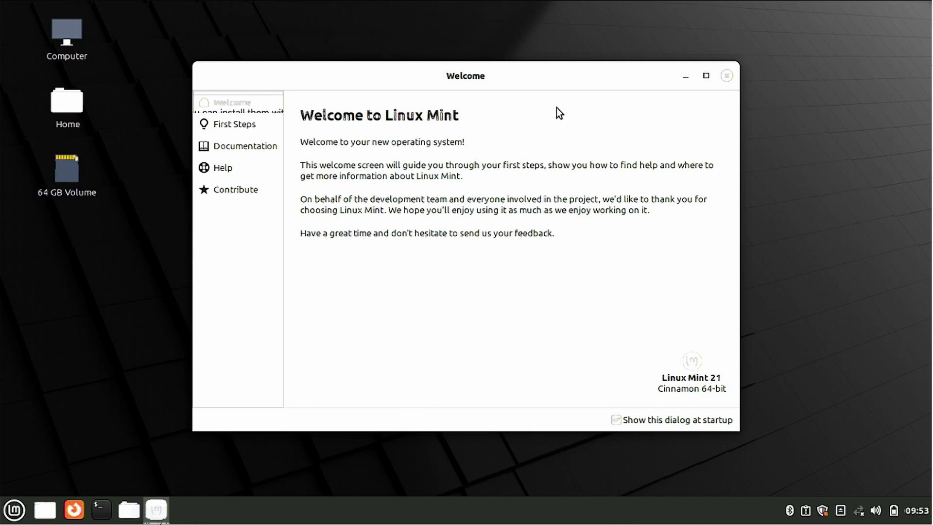
# - Close the Welcome to Linux Mint window
pyautogui.click(727, 77)
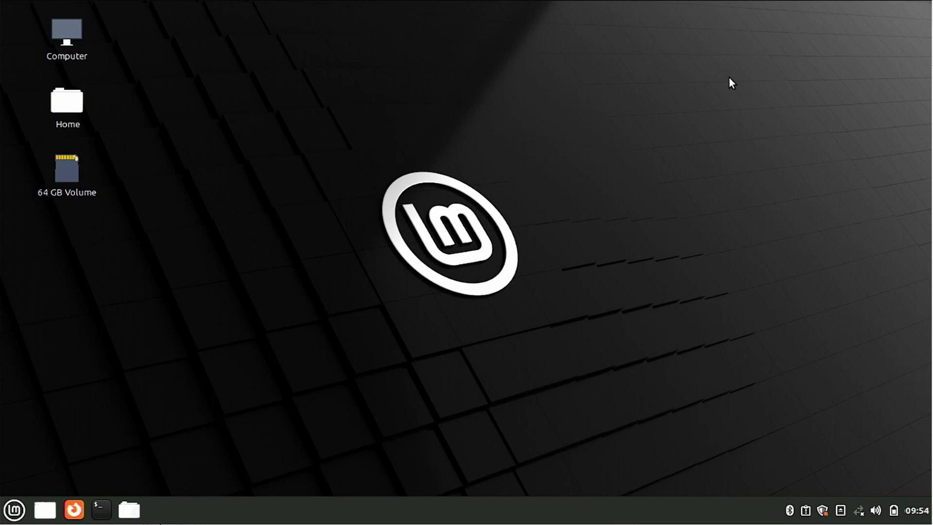
# - Load github.com/lwfinger/rtl8723du in Firefox and scroll to its installation instructions
pyautogui.click(77, 515)
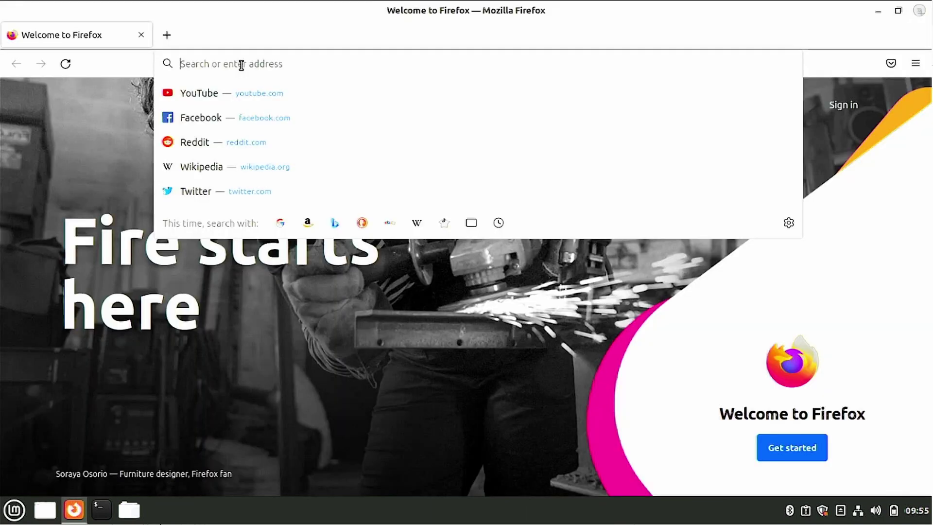
pyautogui.write('github.com/')
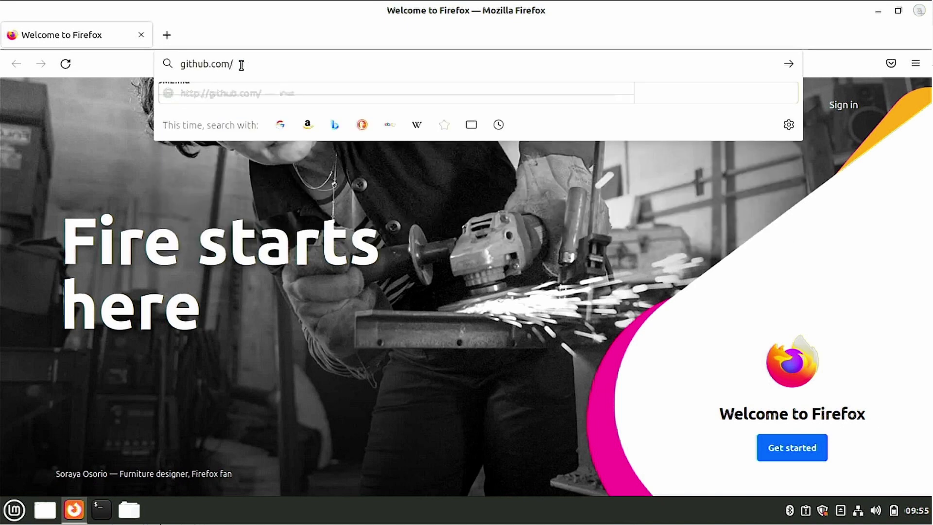
pyautogui.write('lw')
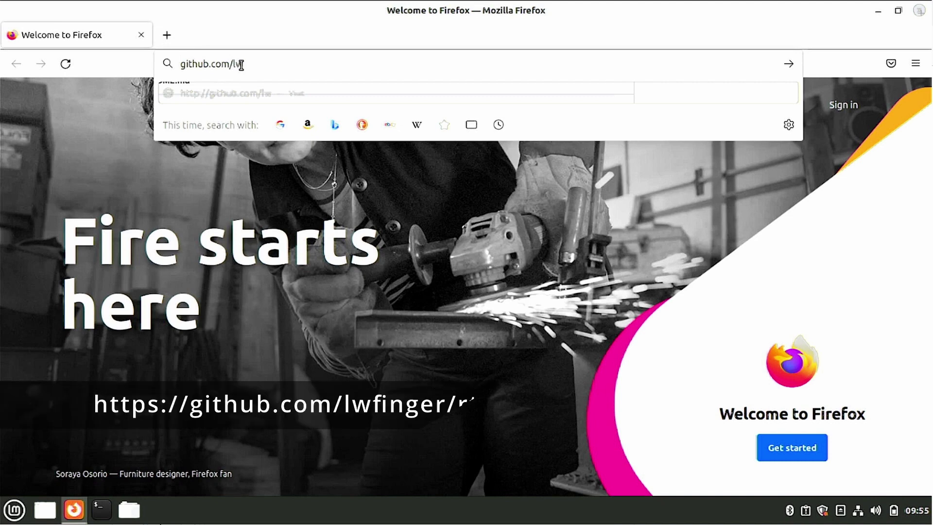
pyautogui.write('finger/rtl')
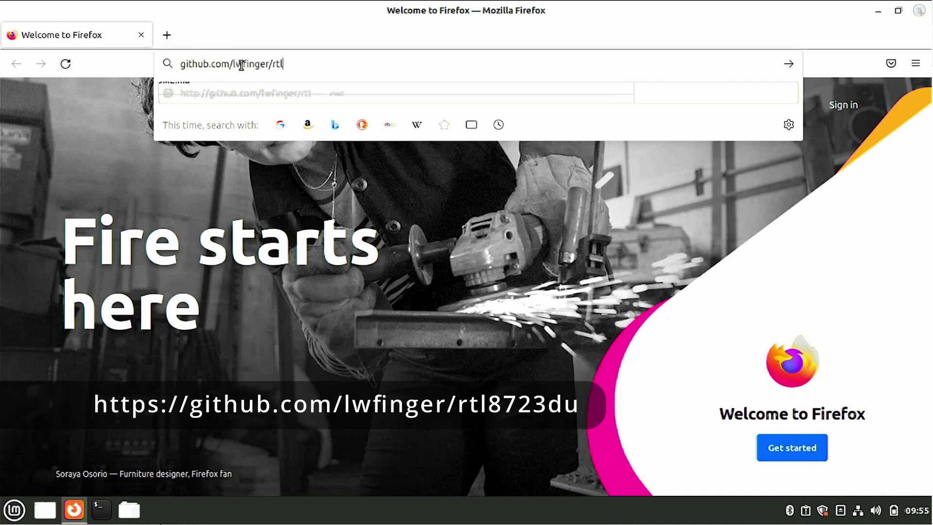
pyautogui.write('8723du')
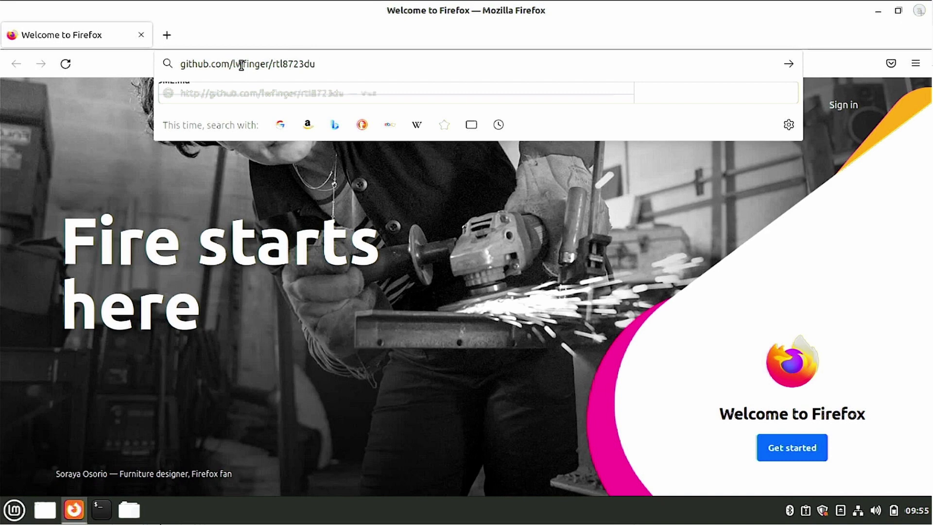
pyautogui.press('Return')
pyautogui.scroll(-5, 788, 308)
pyautogui.scroll(-6, 789, 308)
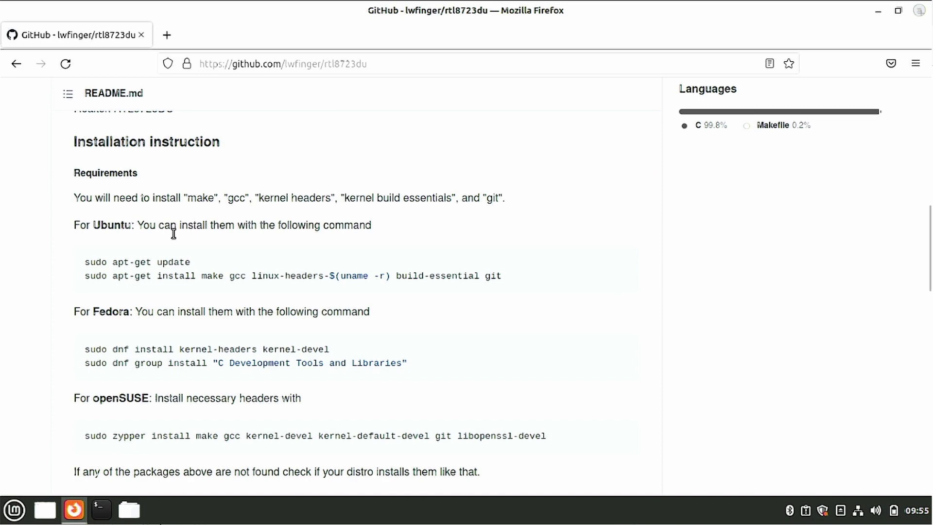
# - Copy 'sudo apt-get update' from the README and run it in a new Terminal with the password
pyautogui.moveTo(191, 261); pyautogui.dragTo(90, 261)
pyautogui.click(101, 509)
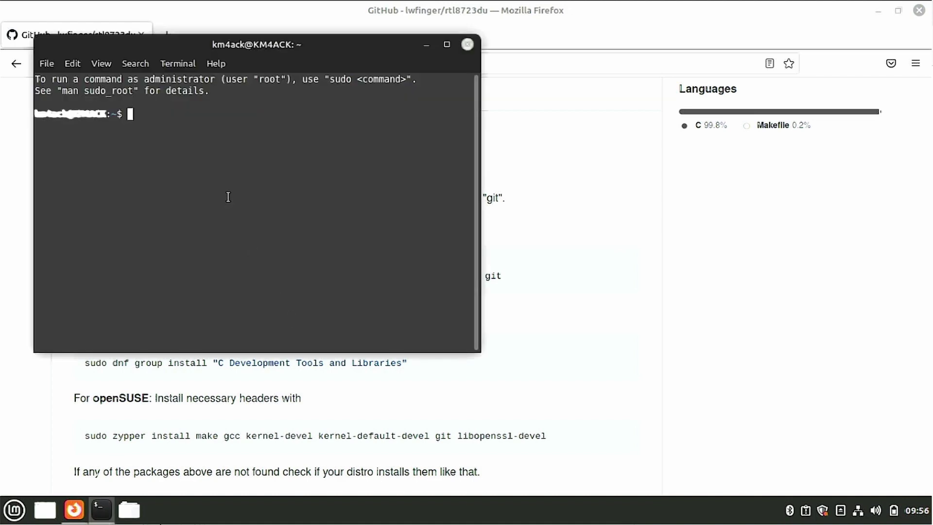
pyautogui.rightClick(227, 194)
pyautogui.click(255, 283)
pyautogui.press('Return')
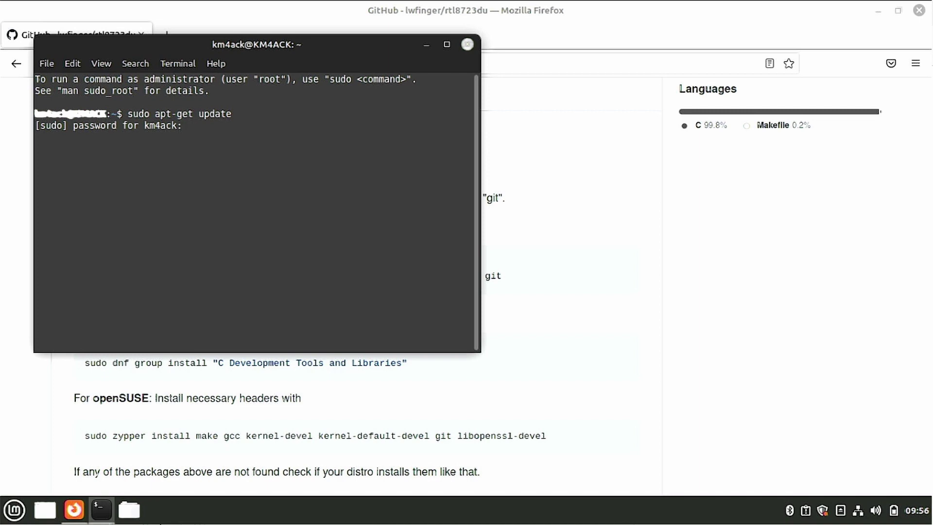
pyautogui.press('Return')
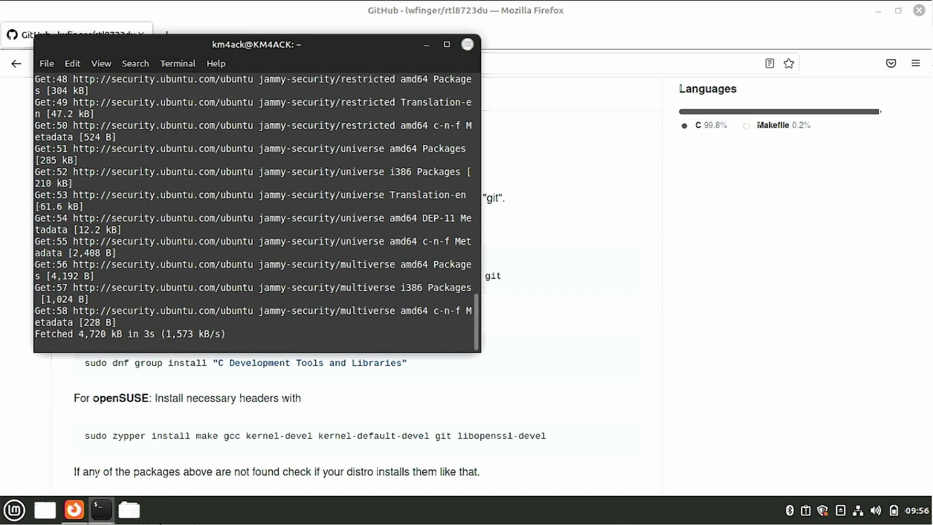
# - Move the terminal window aside and clear its output with 'clear'
pyautogui.moveTo(244, 46); pyautogui.dragTo(451, 55)
pyautogui.write('clear')
pyautogui.press('Return')
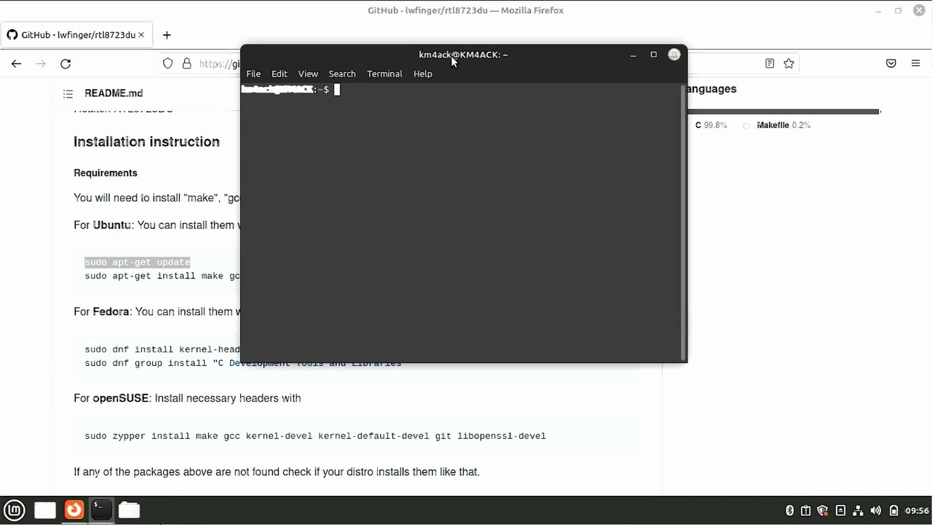
# - Copy the README's apt-get install line into Terminal and install make, gcc, headers, build-essential and git
pyautogui.click(57, 267)
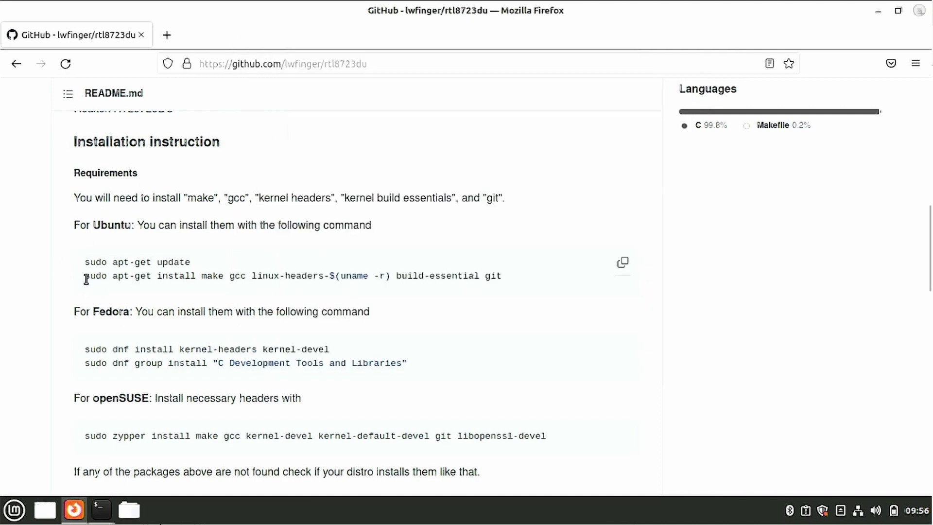
pyautogui.moveTo(86, 277); pyautogui.dragTo(505, 274)
pyautogui.press('cmd+c')
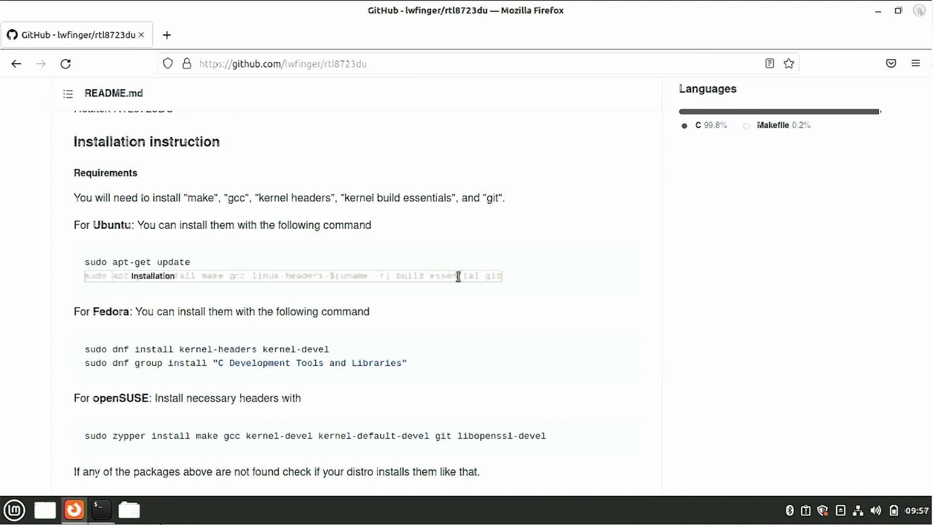
pyautogui.click(102, 509)
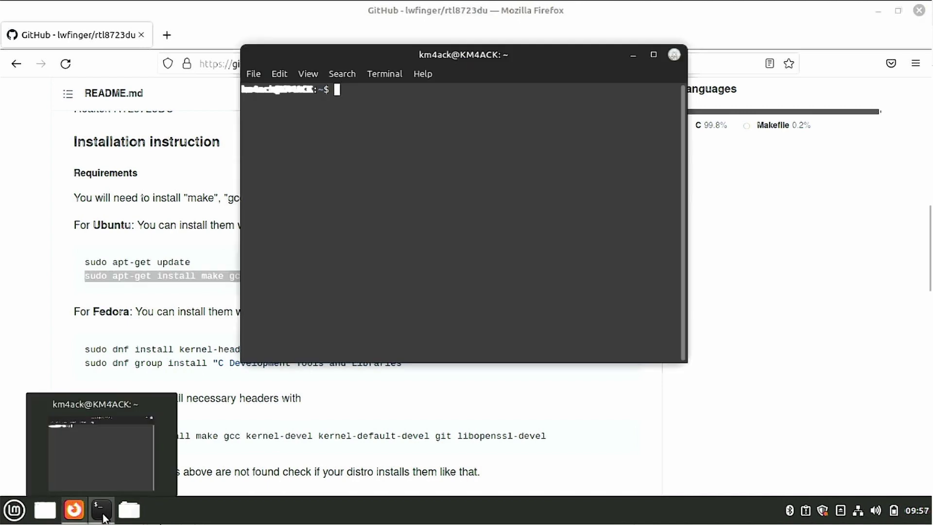
pyautogui.rightClick(329, 297)
pyautogui.click(375, 384)
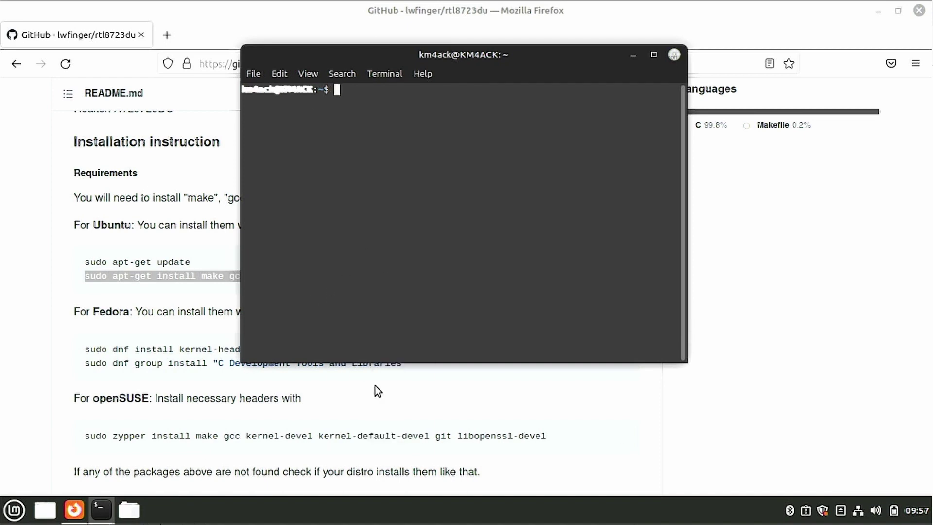
pyautogui.press('Return')
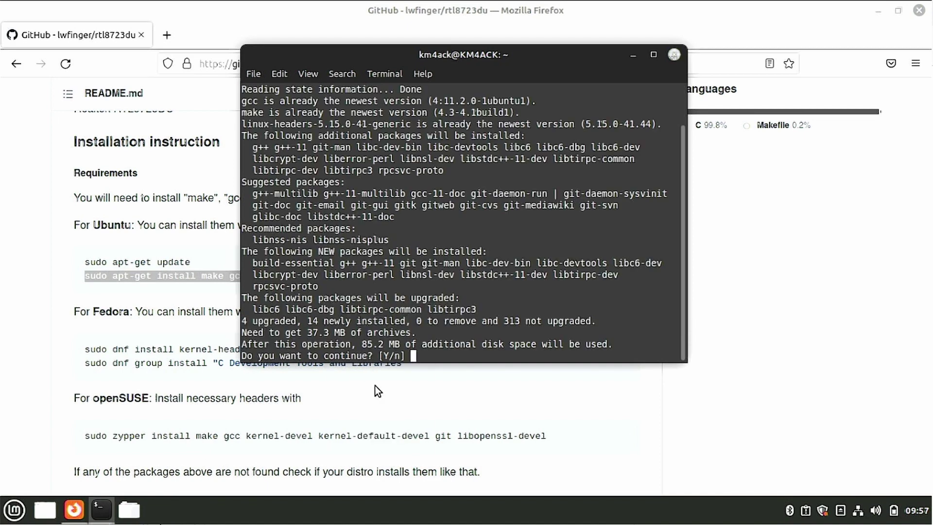
pyautogui.write('y')
pyautogui.press('Return')
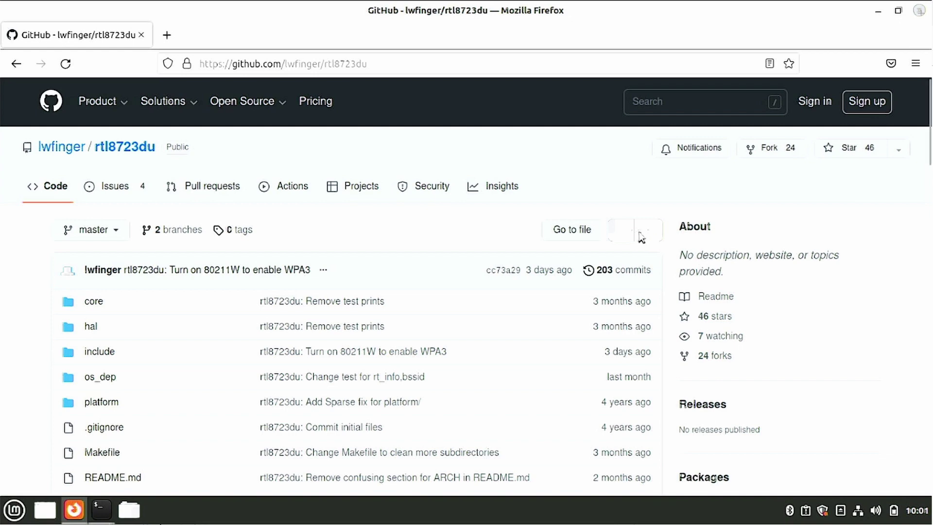
# - Copy the lwfinger/rtl8723du HTTPS clone URL from the Code menu and return to Terminal
pyautogui.click(641, 238)
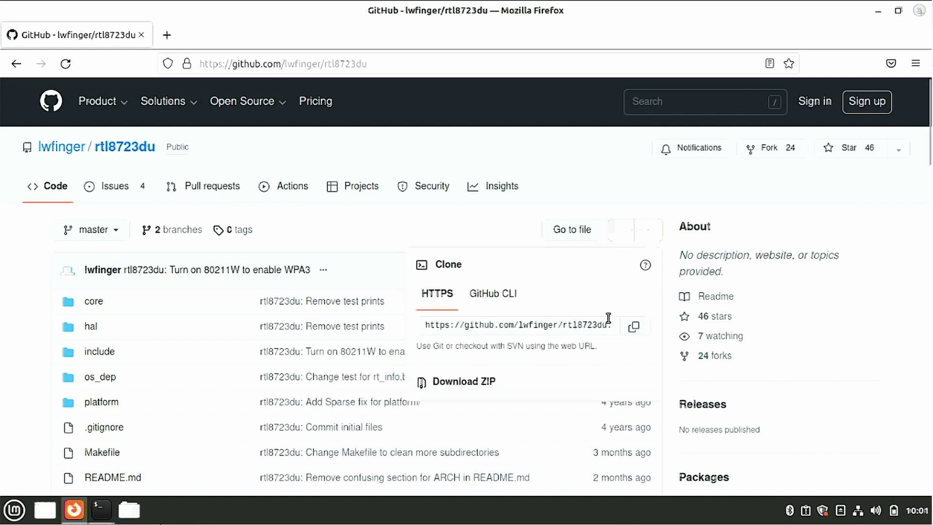
pyautogui.click(635, 329)
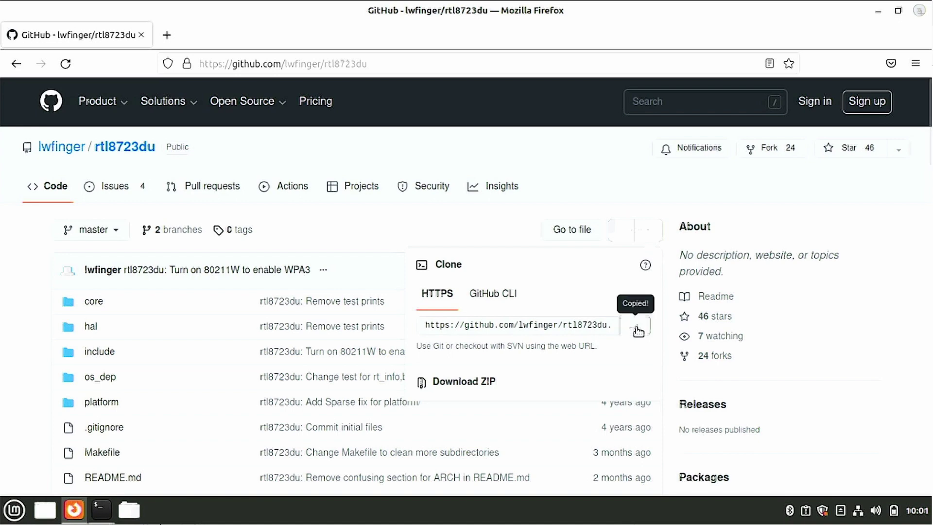
pyautogui.click(105, 510)
# - Run git clone with the pasted rtl8723du repository URL
pyautogui.write('git clone')
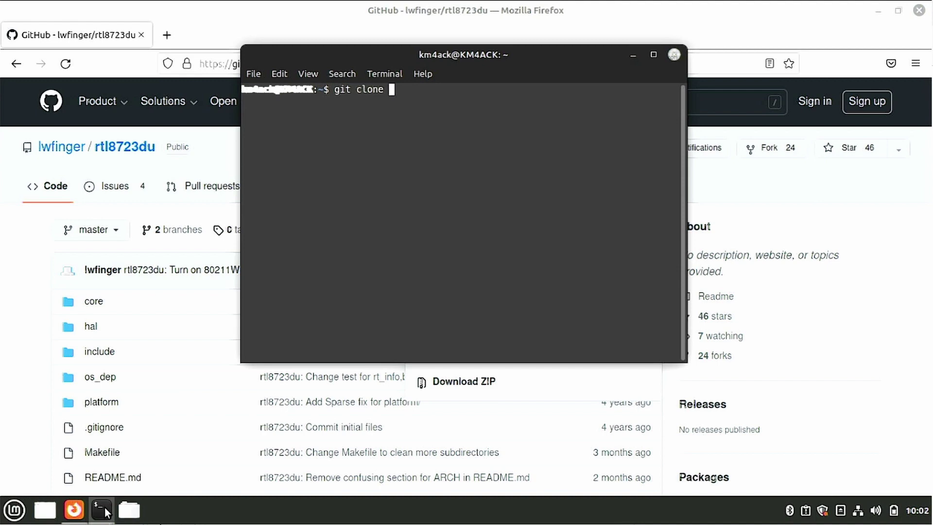
pyautogui.rightClick(388, 188)
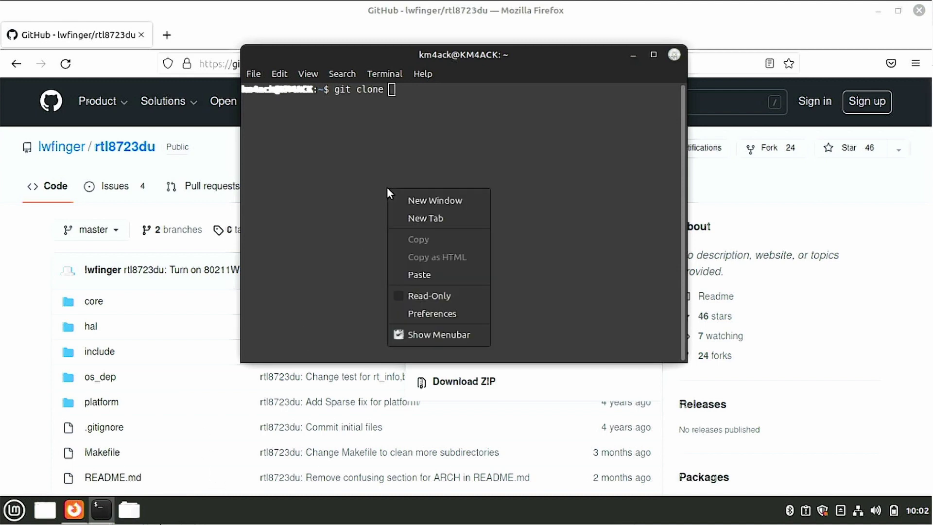
pyautogui.click(434, 275)
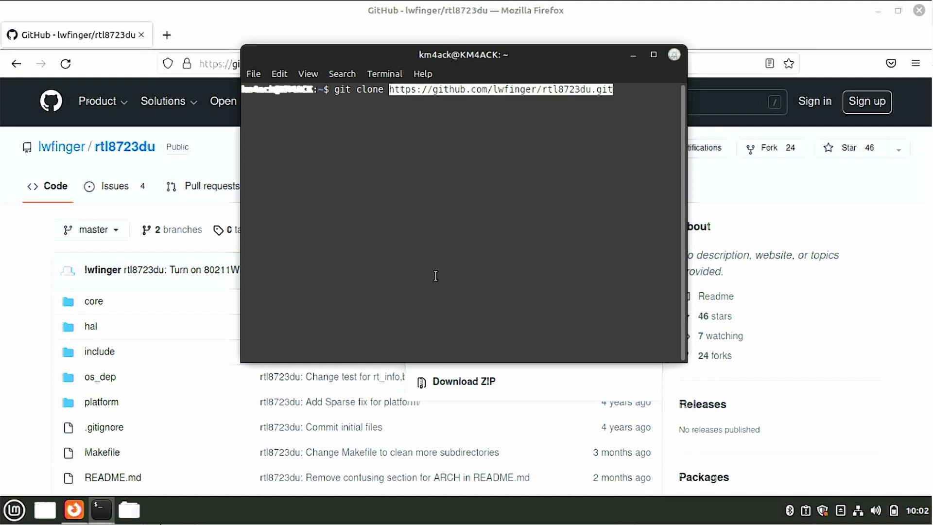
pyautogui.press('Return')
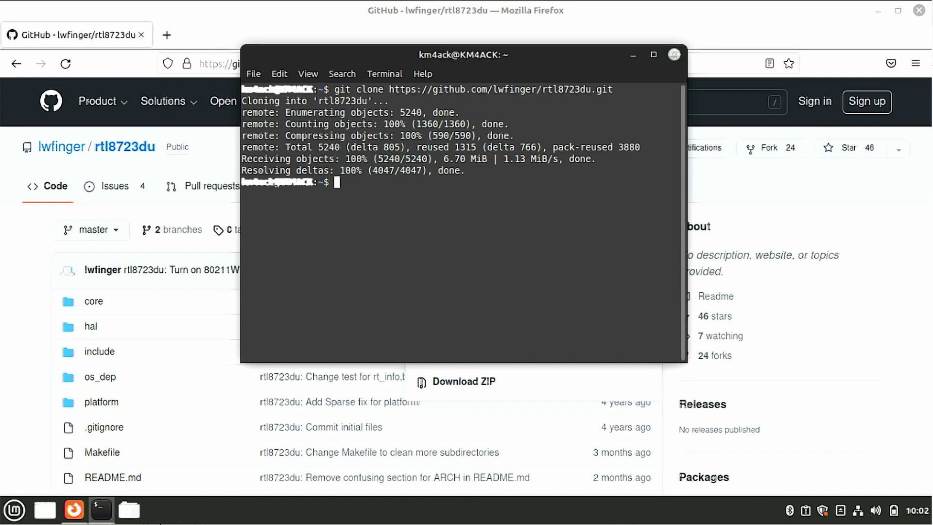
# - Change into the cloned rtl8723du directory
pyautogui.write('cd ')
pyautogui.write('trl')
pyautogui.press('BackSpace')
pyautogui.press('BackSpace')
pyautogui.press('BackSpace')
pyautogui.write('rtl')
pyautogui.press('Tab')
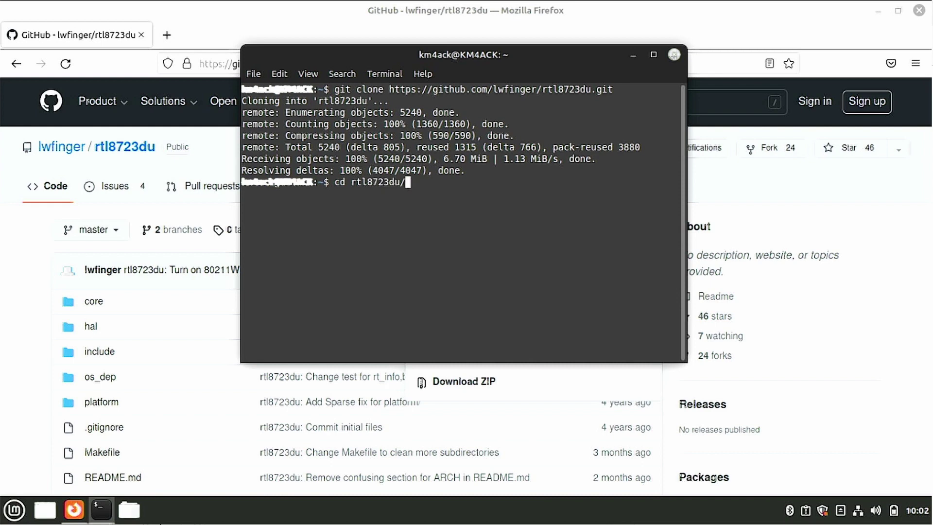
pyautogui.press('Return')
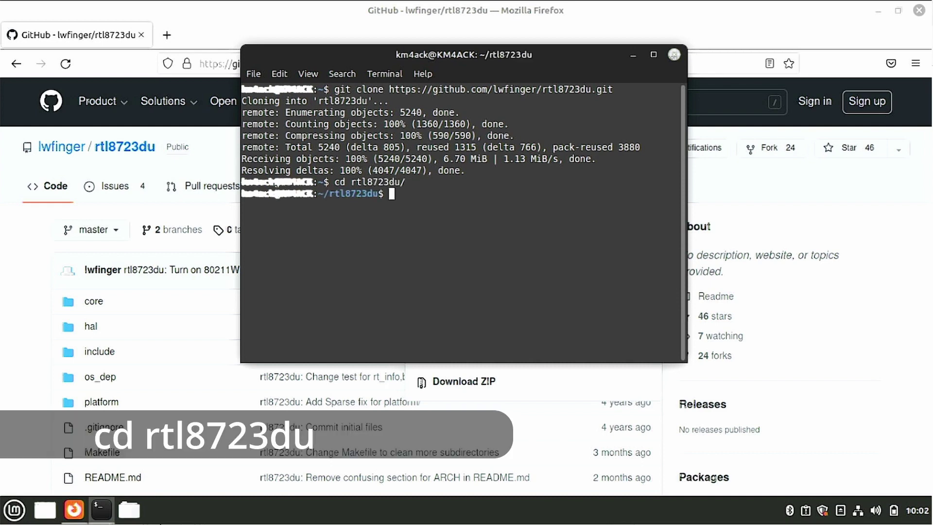
# - Run make, sudo make install, and sudo modprobe -v 8723du to build and load the driver
pyautogui.write('make')
pyautogui.press('Return')
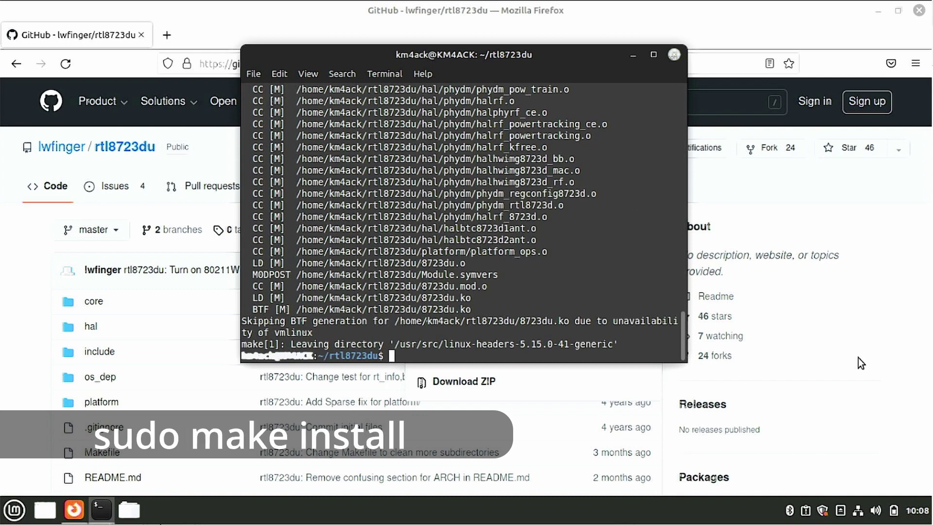
pyautogui.write('sudo make install')
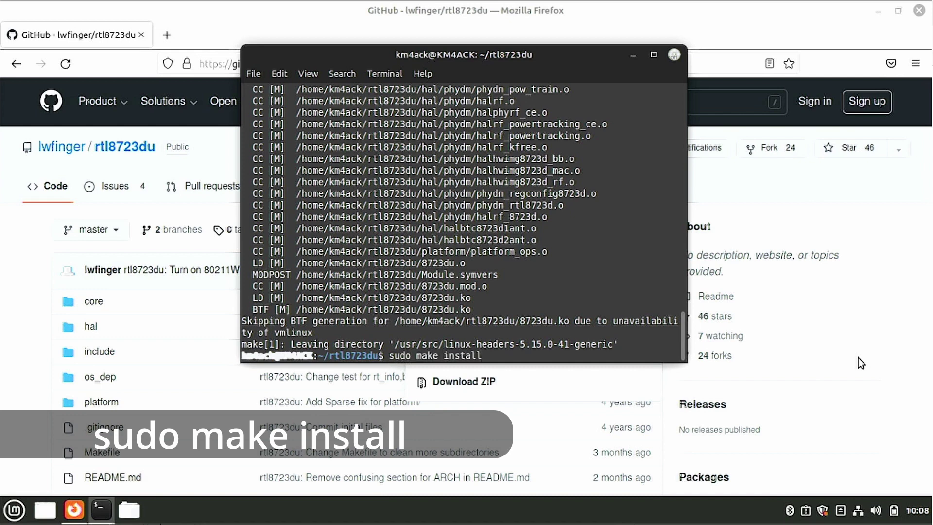
pyautogui.press('Return')
pyautogui.write('sudo modprobe -v ')
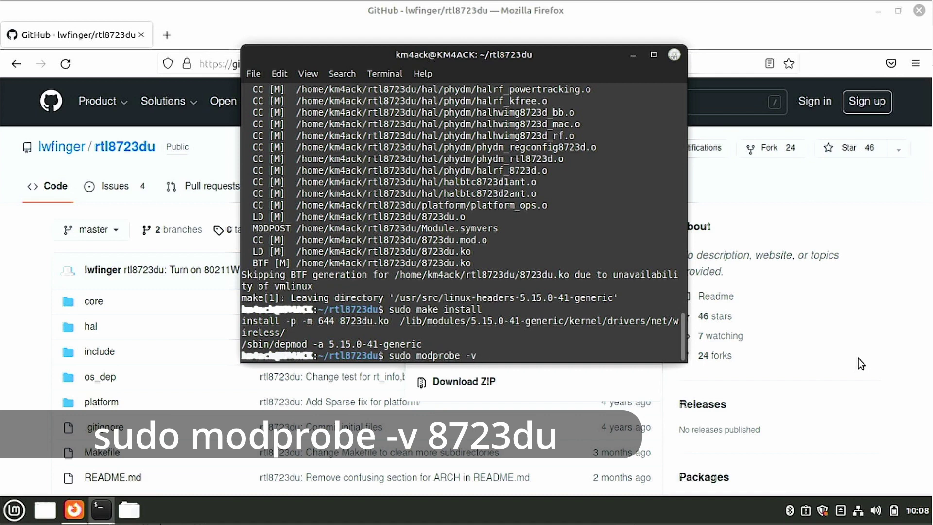
pyautogui.write('8723du')
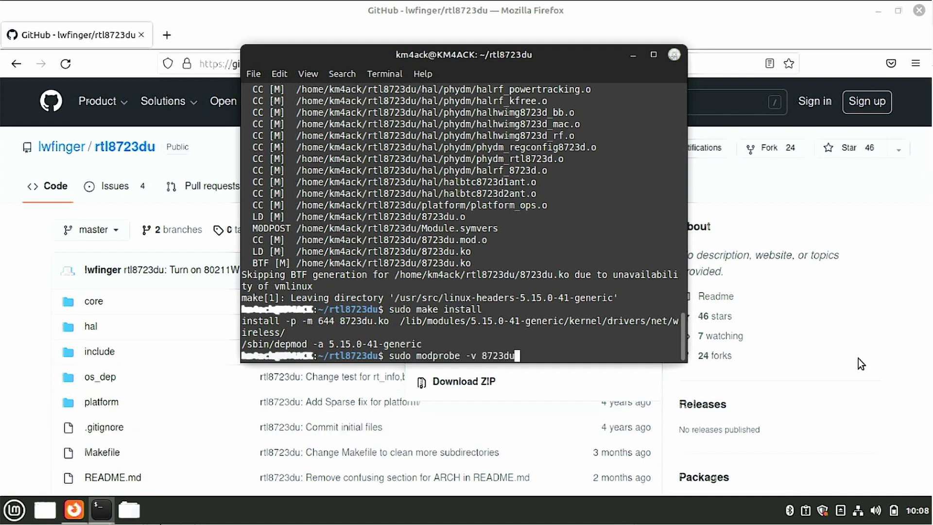
pyautogui.press('Return')
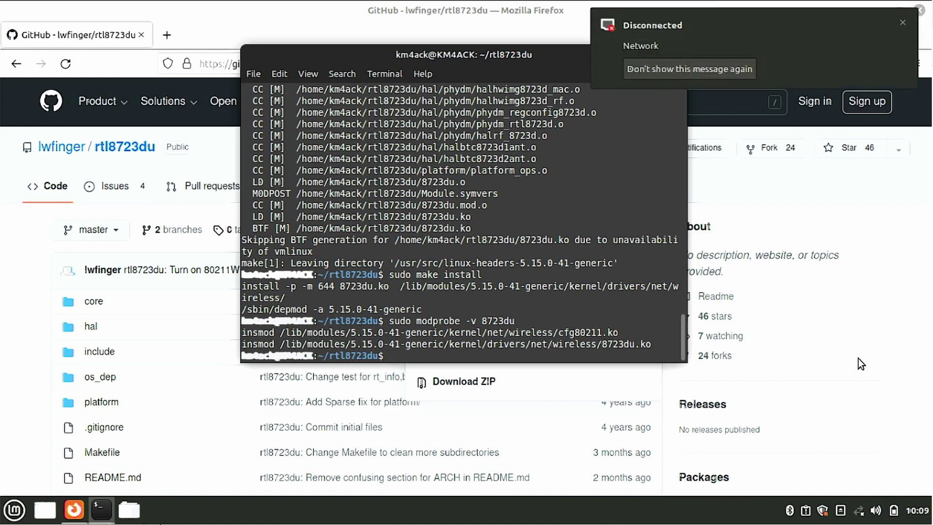
# - Open the system-tray network menu to see the detected Wi-Fi networks
pyautogui.click(856, 511)
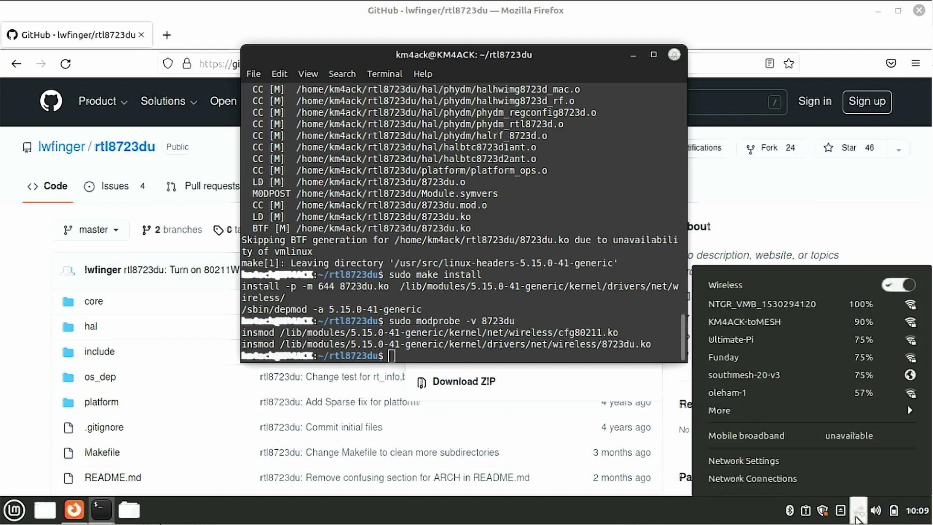